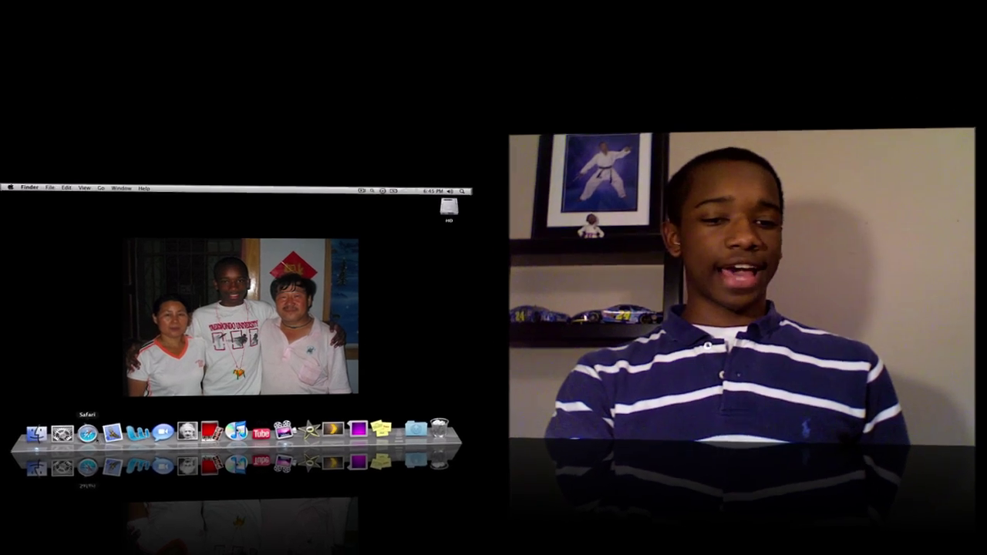
Launch Safari from the Dock
left_click(75, 415)
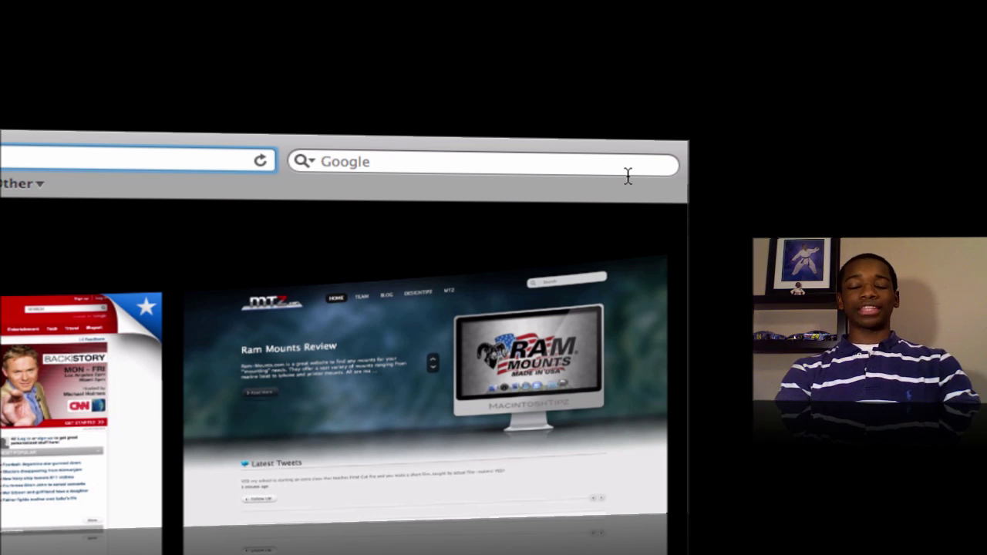
Search Google for 'macintoshtipz', skim the results, then quit Safari
key("super")
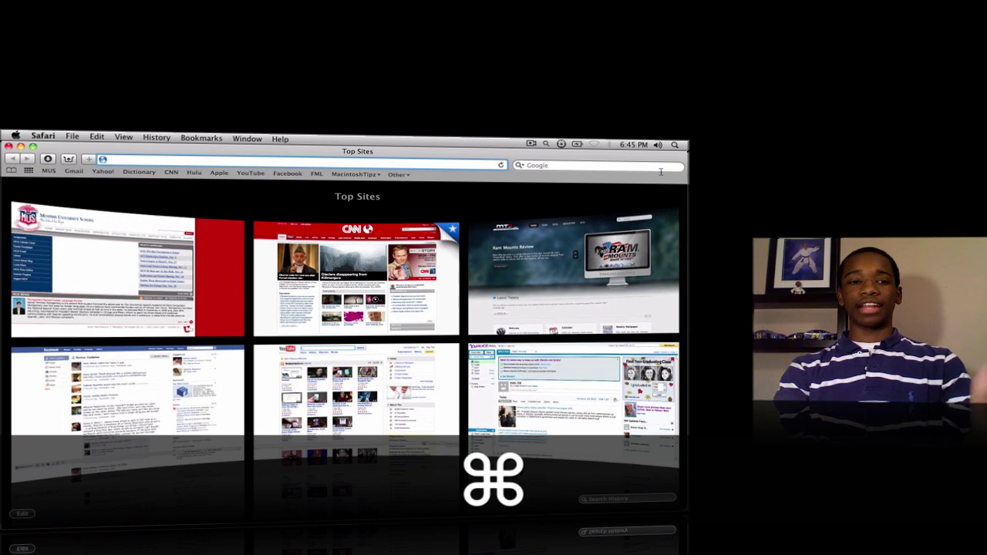
left_click(660, 171)
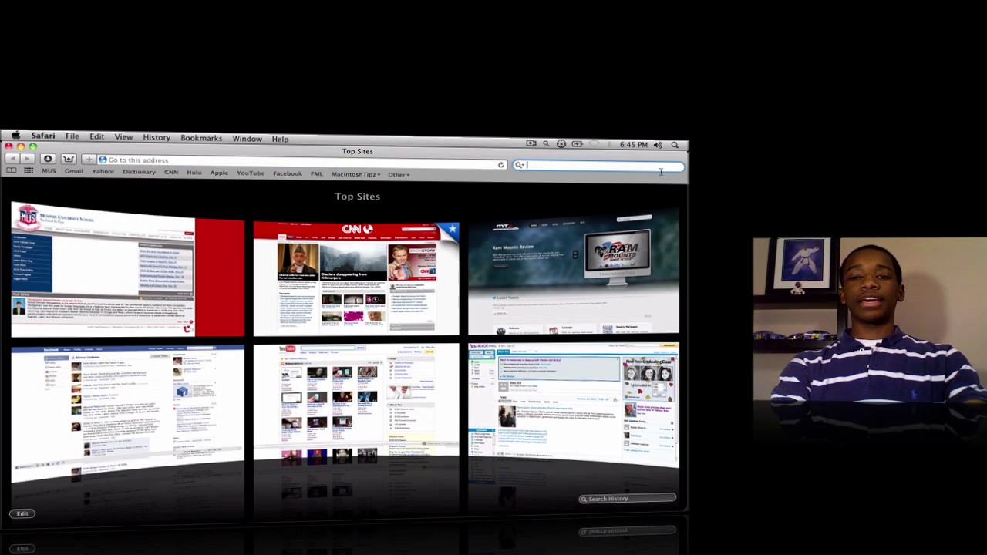
type("macintoshti")
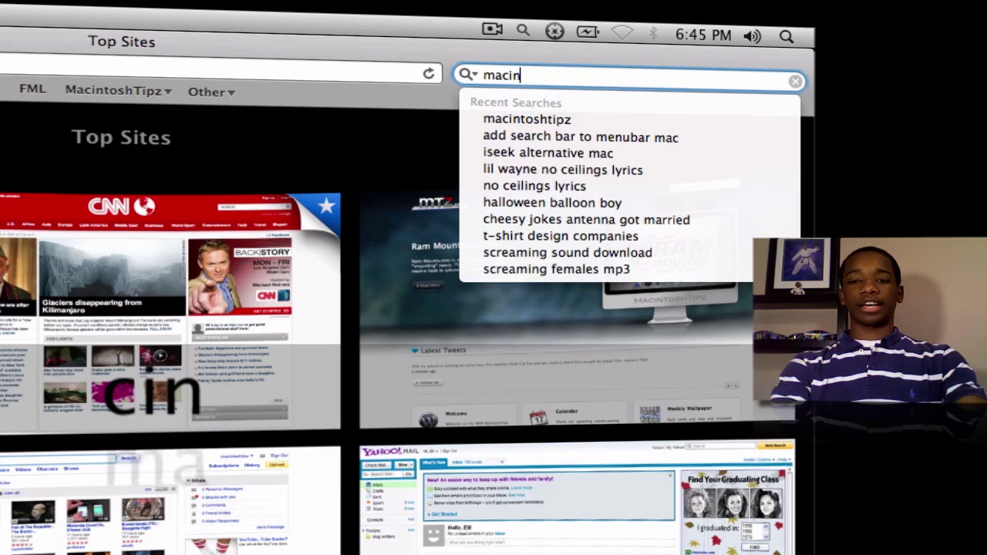
type("pz")
key("Return")
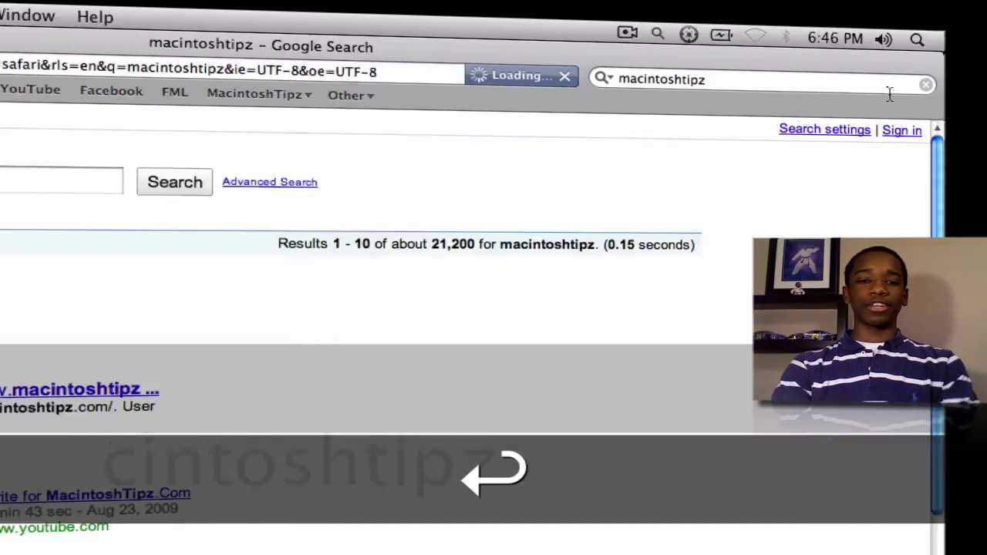
scroll(493, 332, "down", 5)
scroll(494, 332, "down", 5)
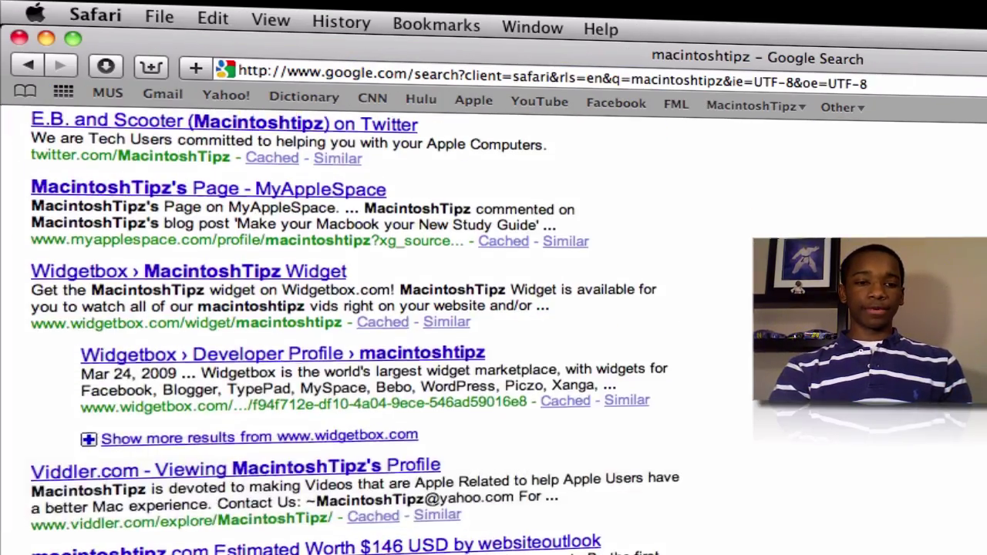
scroll(494, 331, "up", 8)
left_click(95, 15)
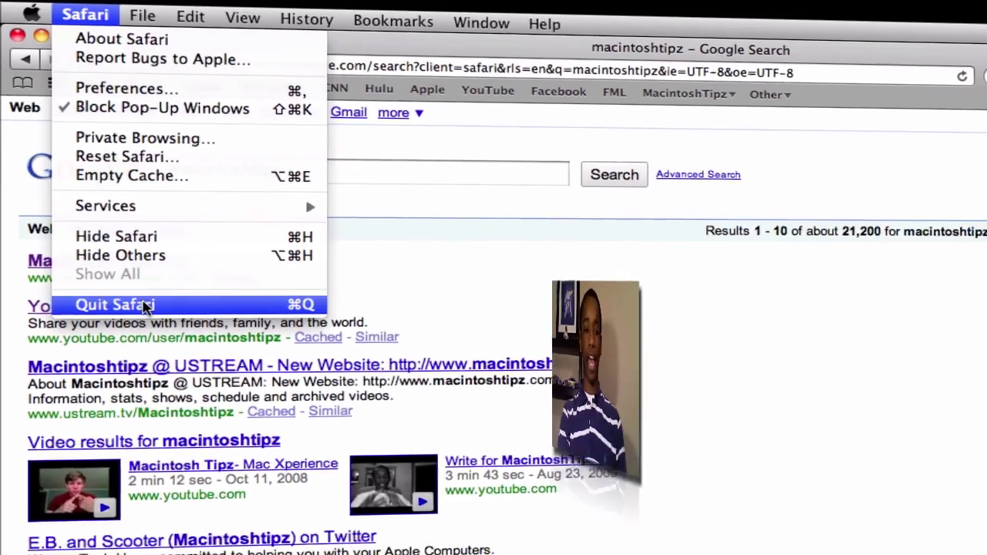
left_click(144, 307)
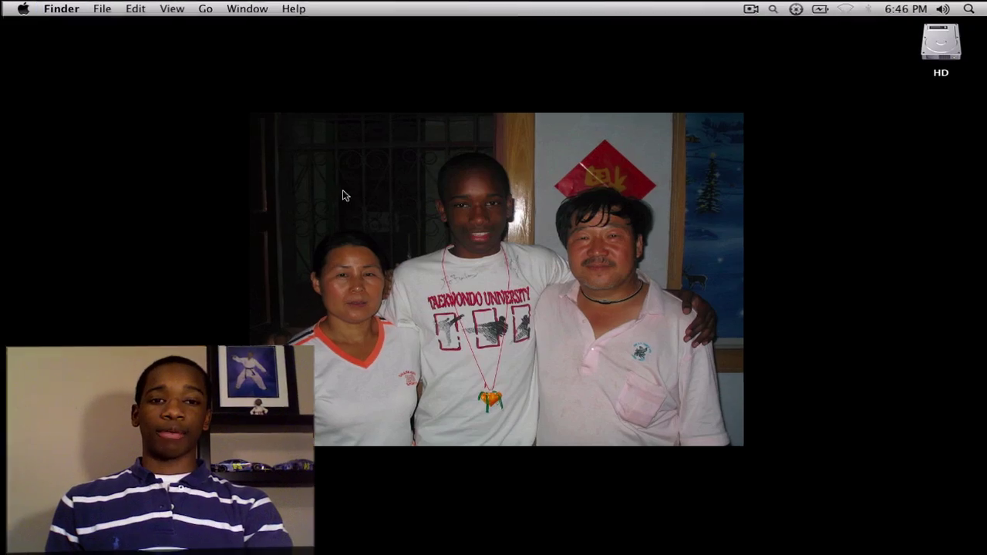
Toggle Monocle's menu-bar search field closed and open, leaving it open on YouTube
left_click(768, 9)
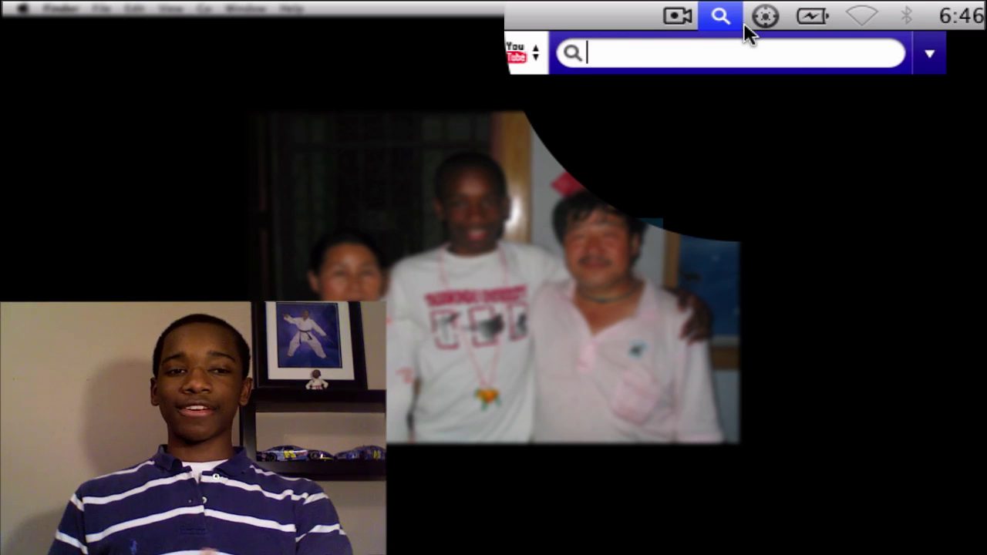
left_click(721, 16)
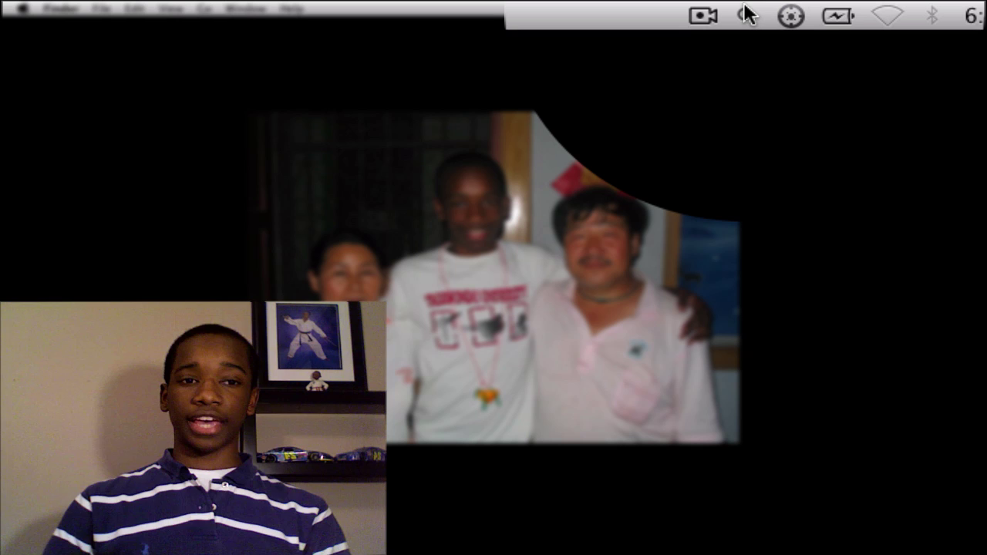
left_click(747, 14)
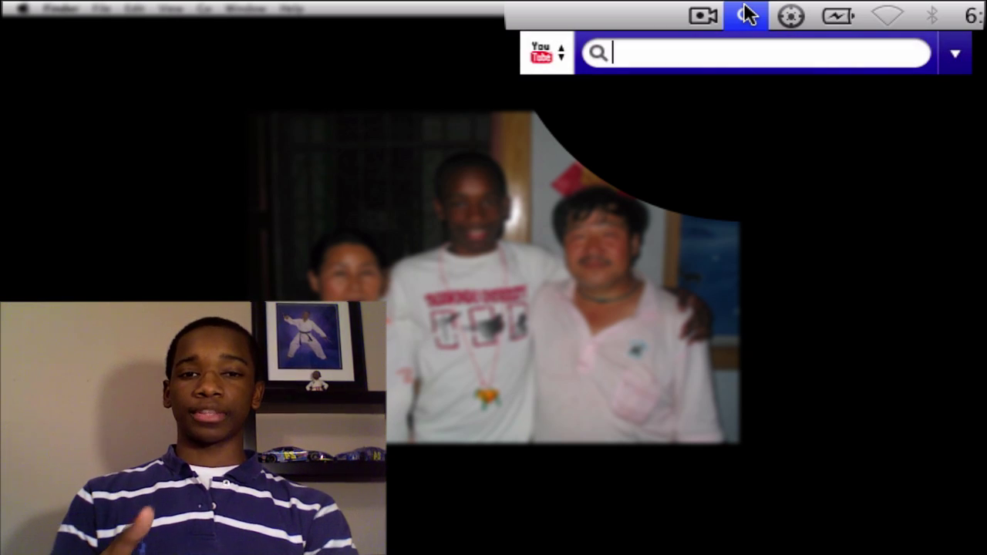
left_click(746, 13)
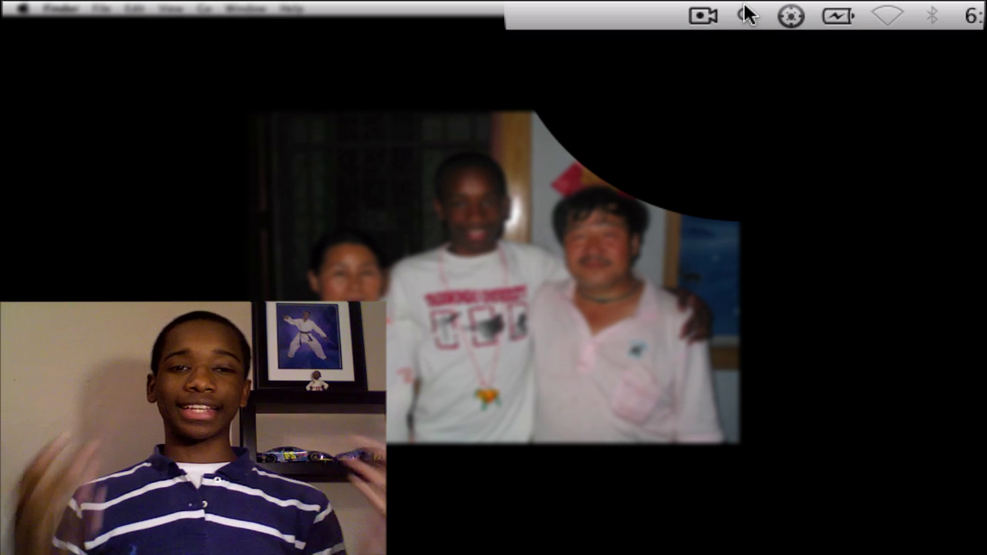
left_click(746, 10)
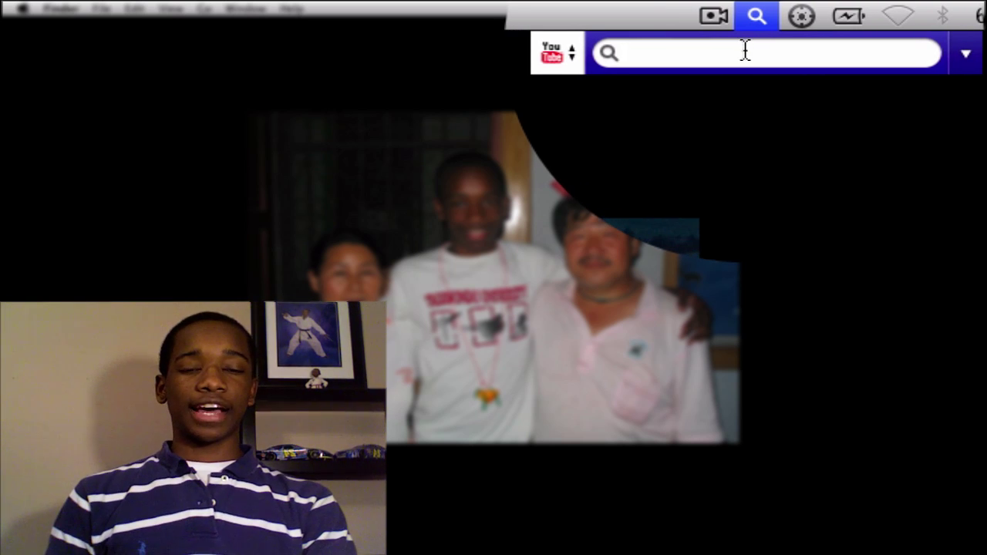
Keep YouTube as the engine, type 'charlie bit my fing' and highlight the top suggestion
left_click(574, 61)
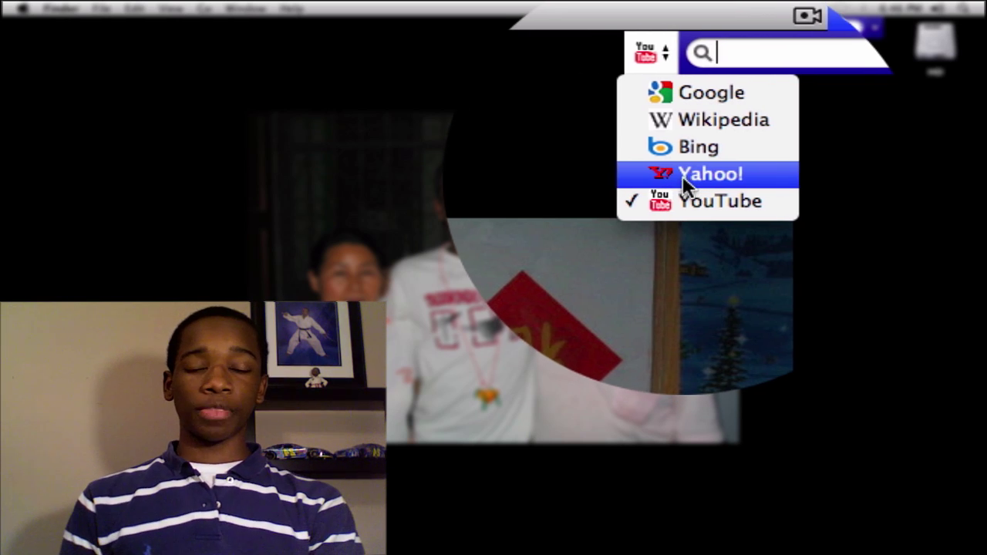
left_click(802, 60)
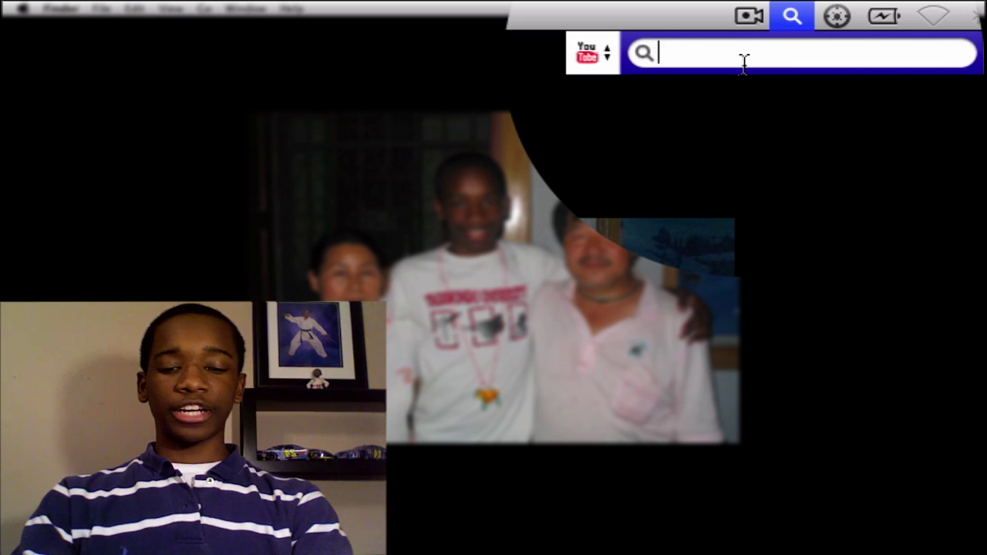
type("charlie bit m")
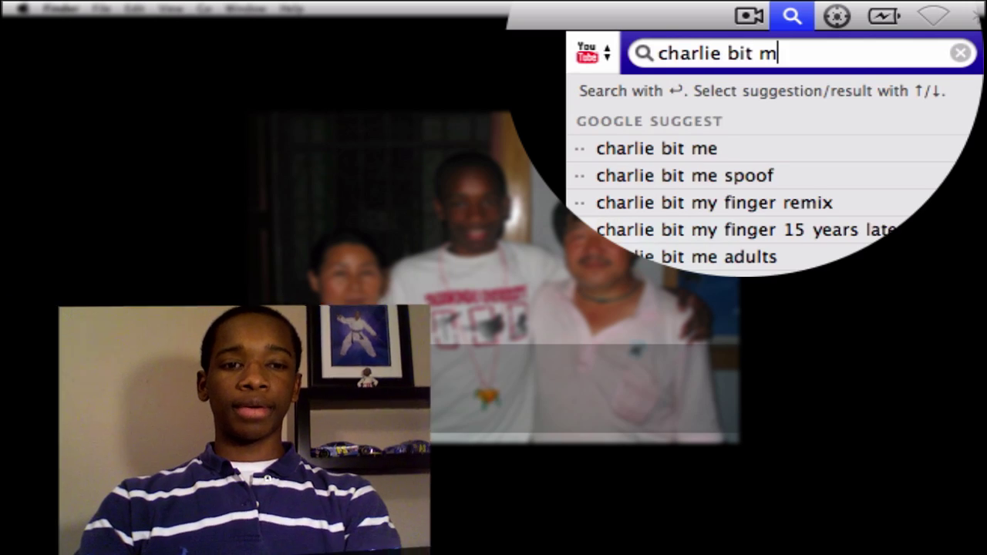
type("y fing")
key("Down")
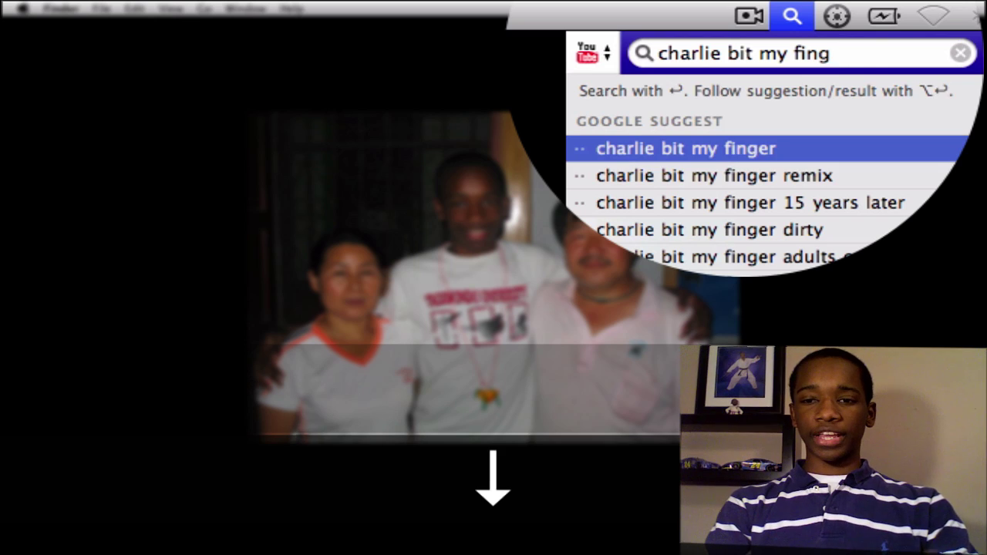
Run the YouTube search for 'charlie bit my fing' in Safari, scroll the results, then quit
key("Return")
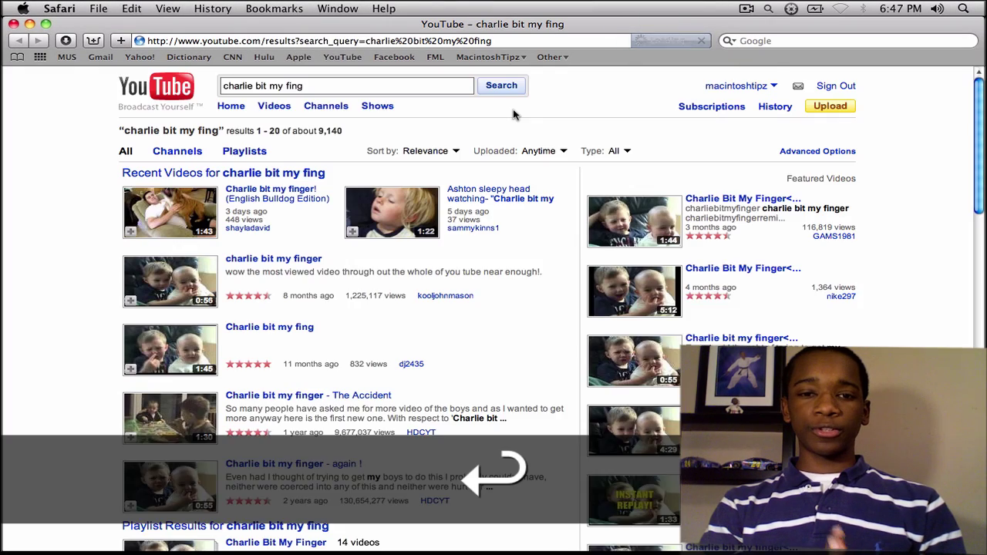
scroll(460, 135, "down", 2)
scroll(175, 223, "down", 2)
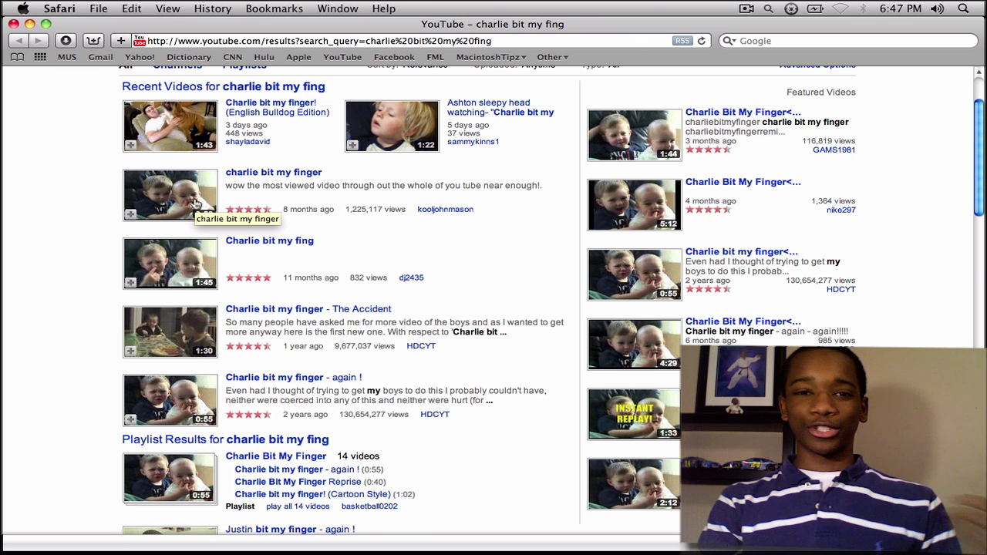
key("super+q")
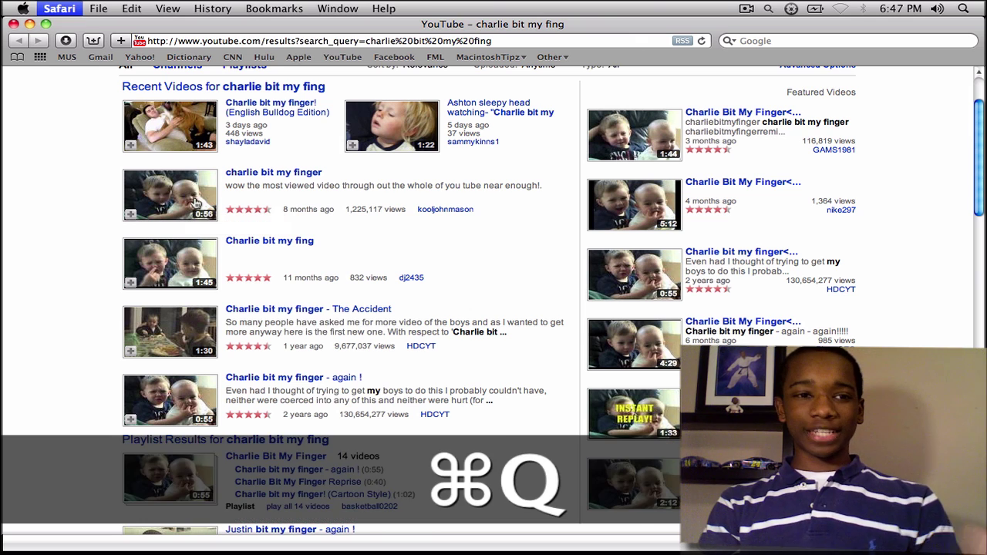
Open Monocle's Preferences from the search field's options menu
left_click(767, 10)
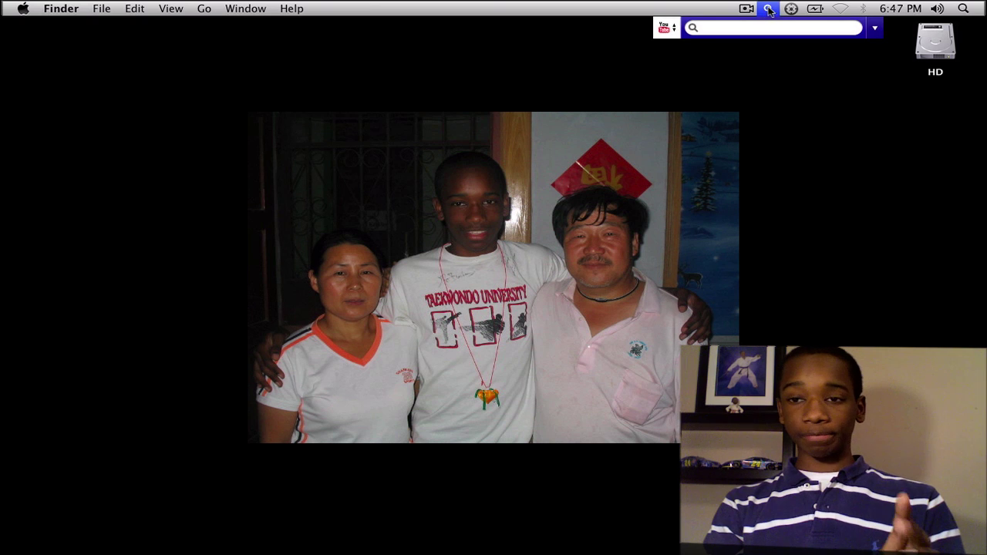
left_click(876, 30)
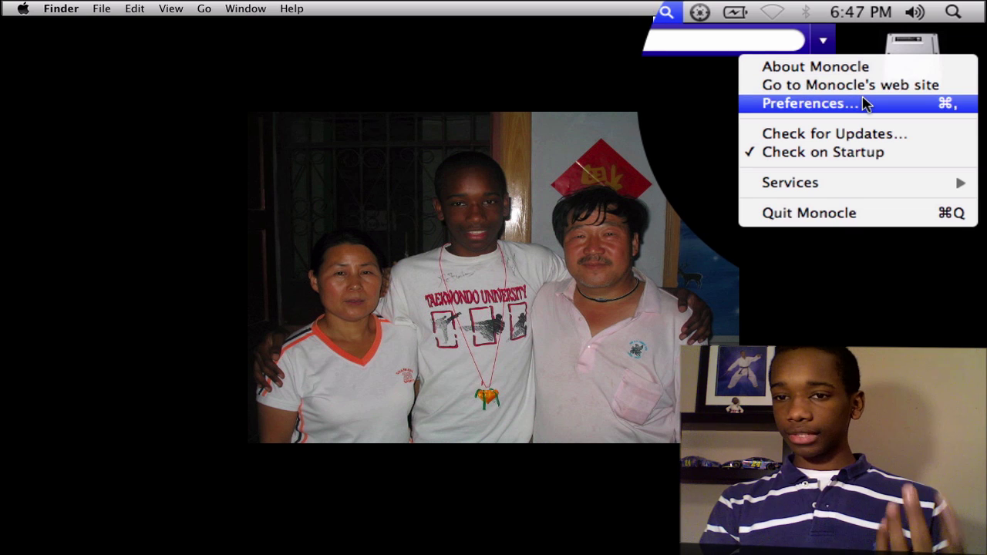
left_click(865, 104)
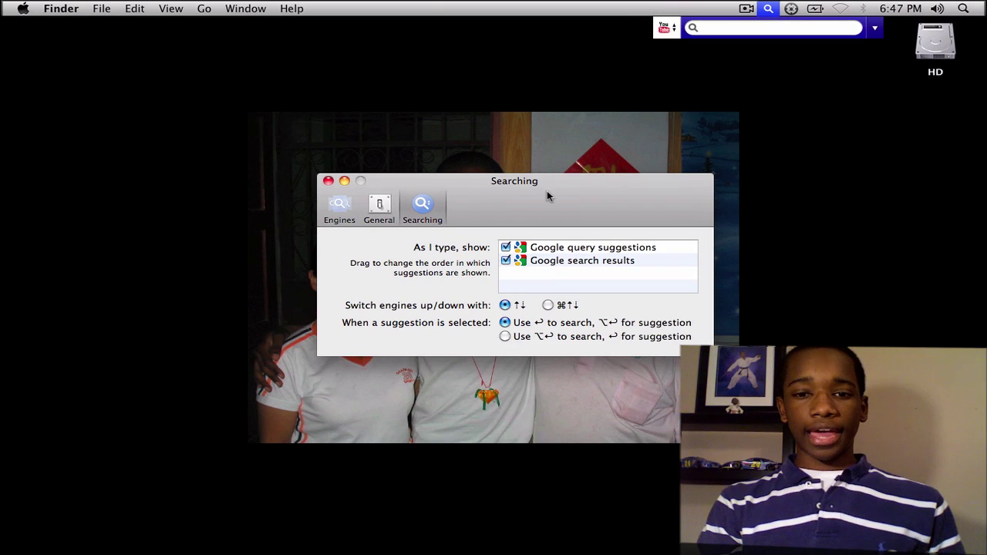
Arrow through suggestions and results for 'charlie', and try reordering the 'As I type, show' rows
left_click_drag(536, 198, 504, 177)
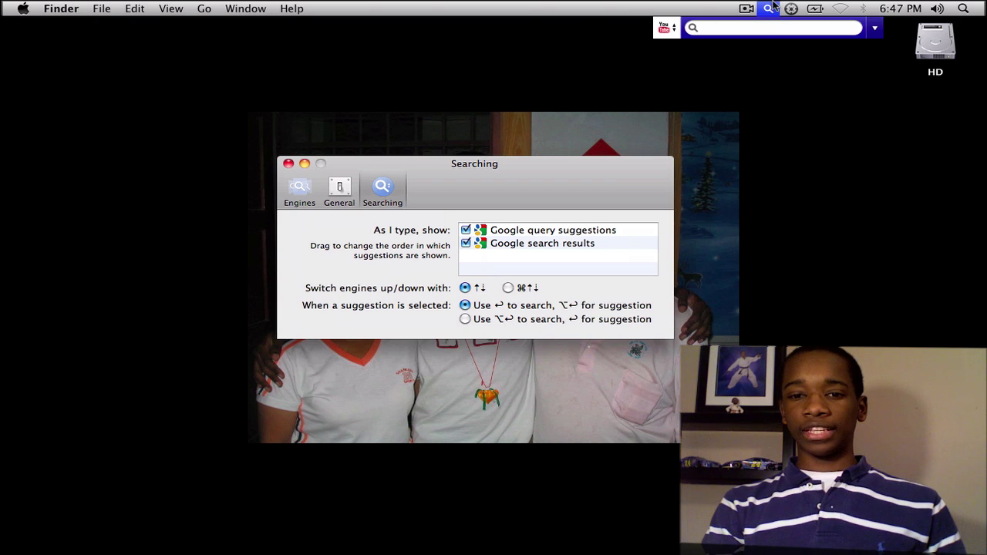
left_click(772, 27)
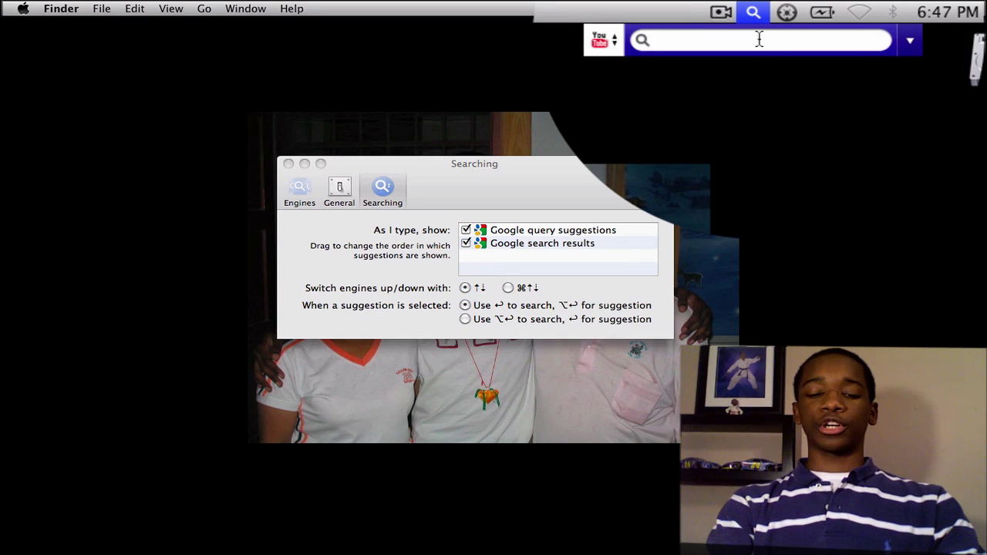
type("charlie")
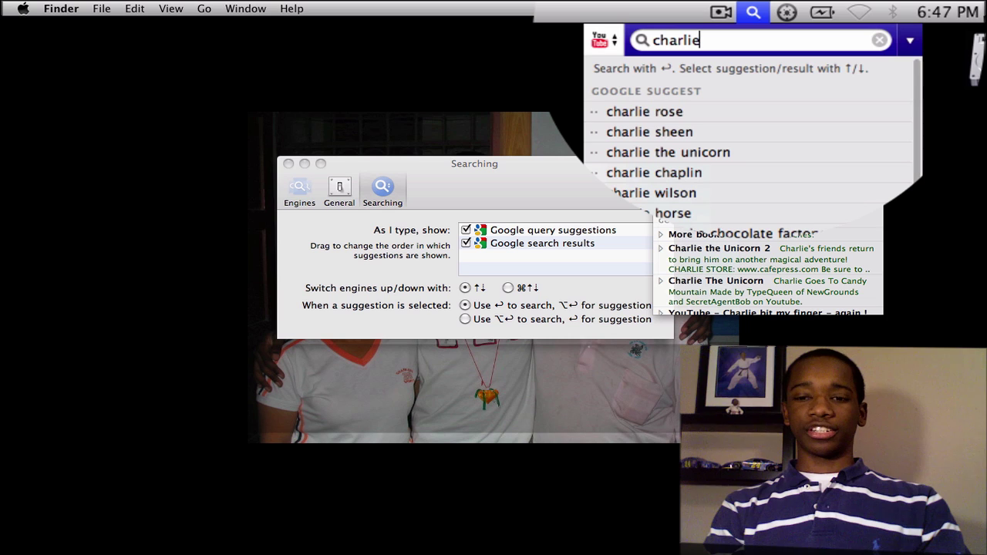
key("Down")
key("Down")
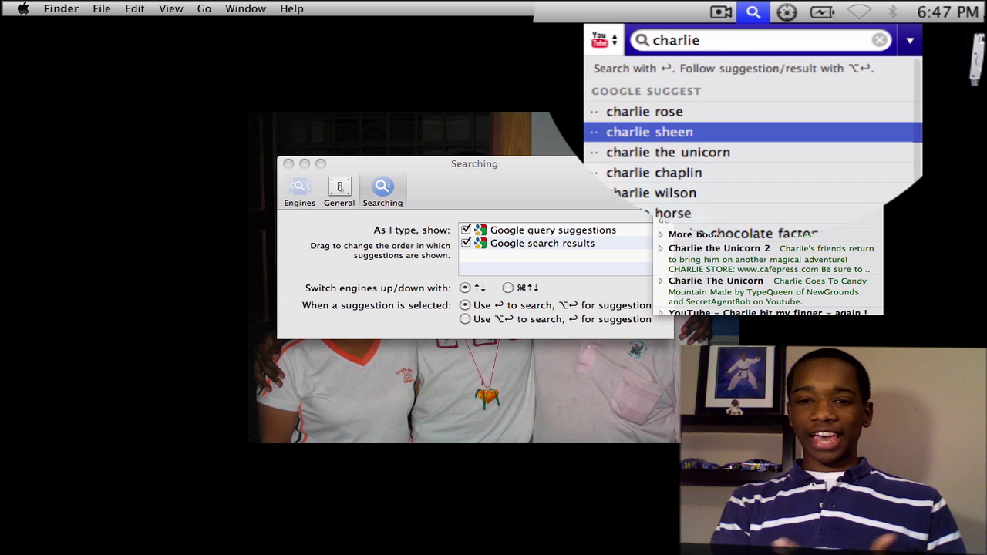
key("Down")
key("Down")
key("Down")
key("Down")
key("Down")
key("Down")
key("Down")
key("Down")
key("Down")
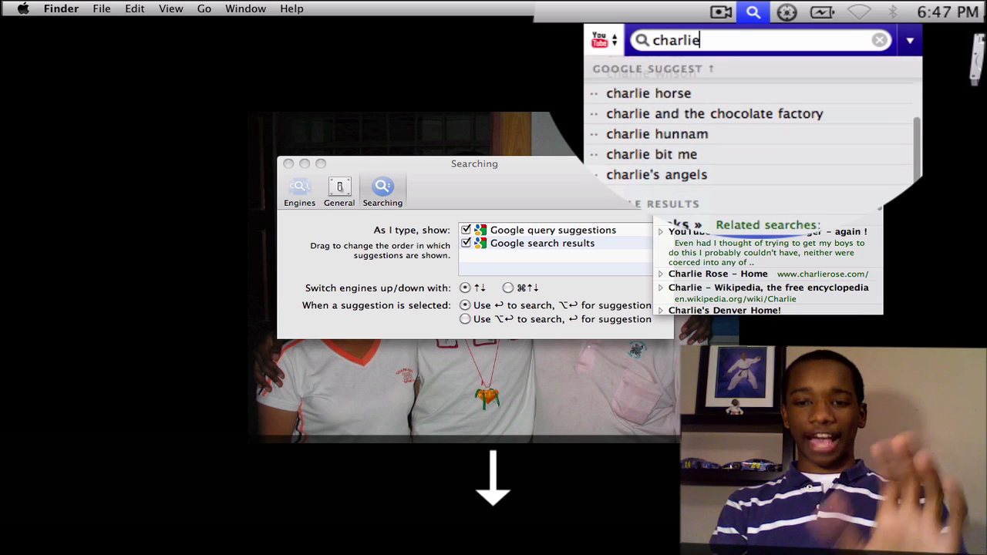
key("Down")
key("Down")
key("Down")
key("Up")
key("Up")
key("Up")
key("Up")
key("Up")
key("Up")
key("Up")
key("Up")
key("Up")
key("Up")
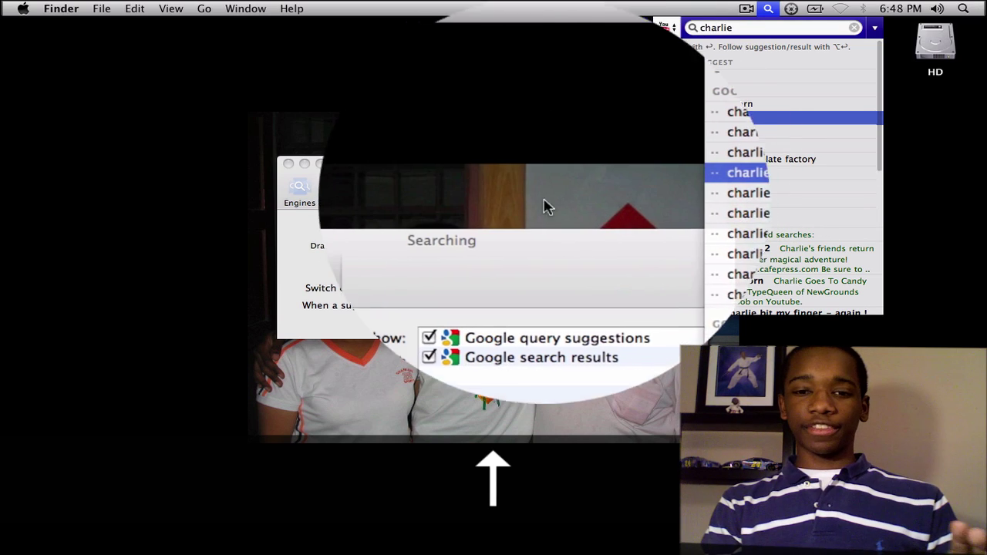
left_click_drag(541, 247, 509, 230)
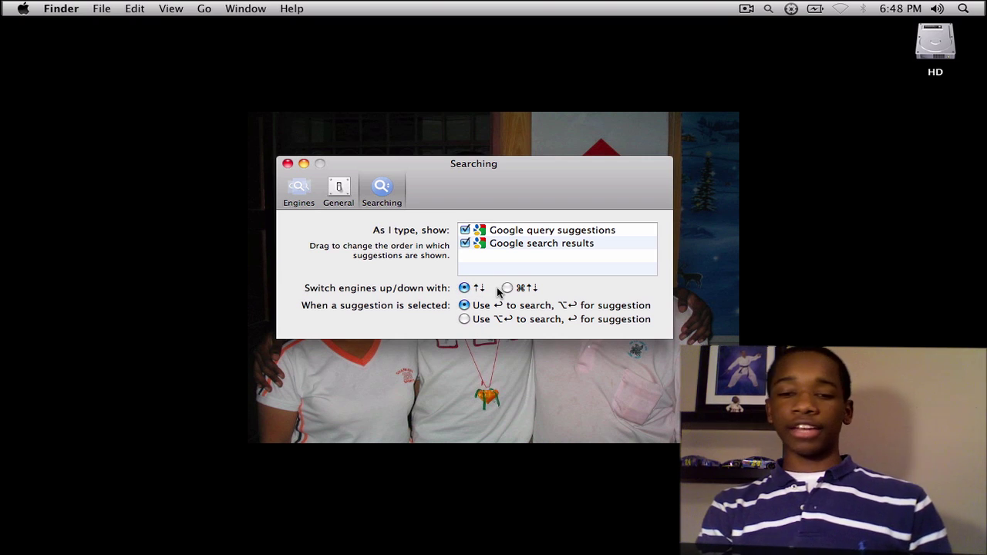
Clear the search text, switch the engine to Yahoo, and show the General preferences
left_click(770, 8)
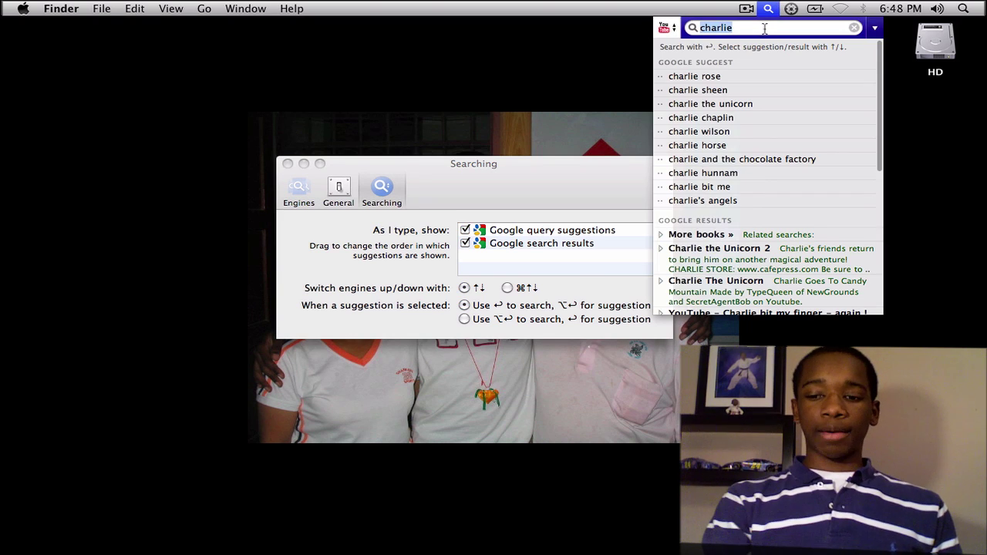
key("BackSpace")
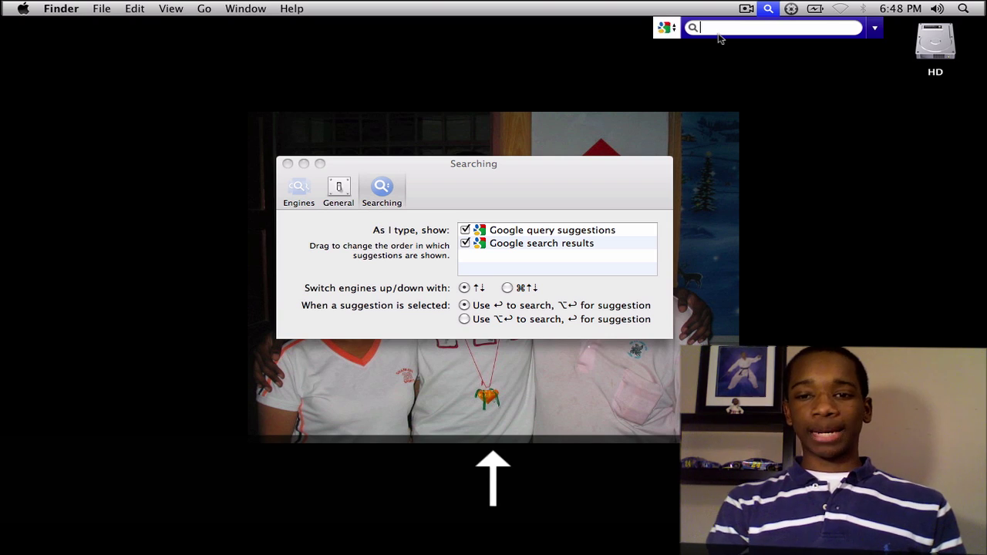
key("Up")
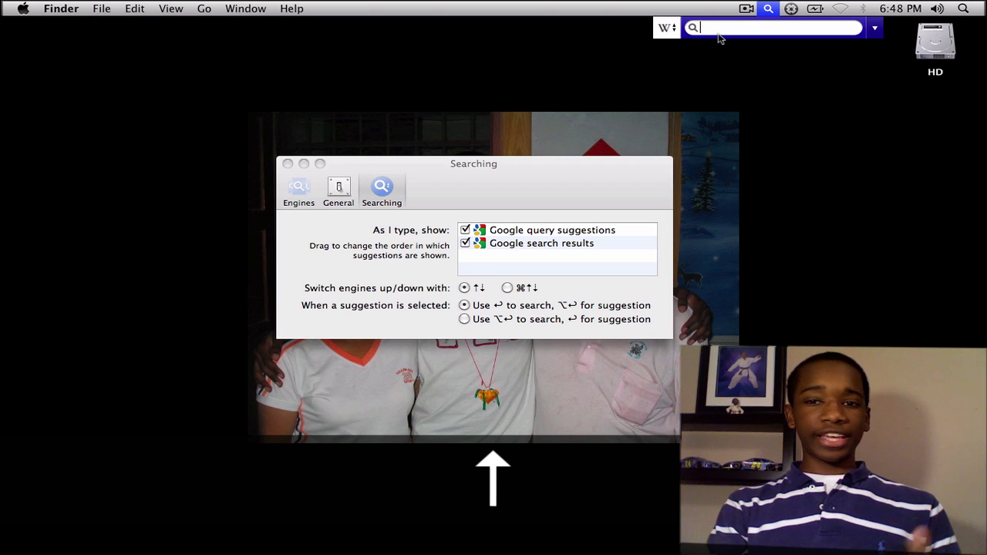
left_click(595, 160)
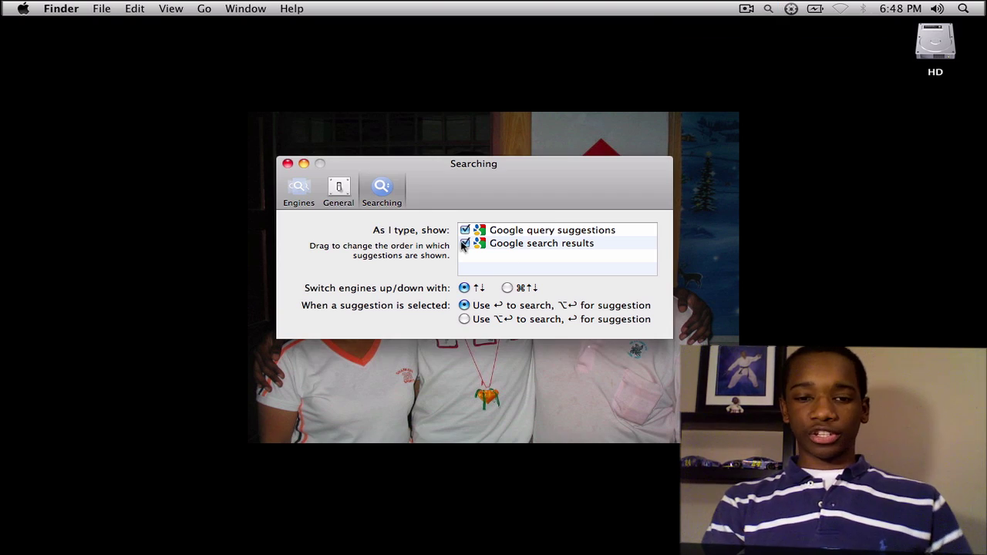
left_click(339, 193)
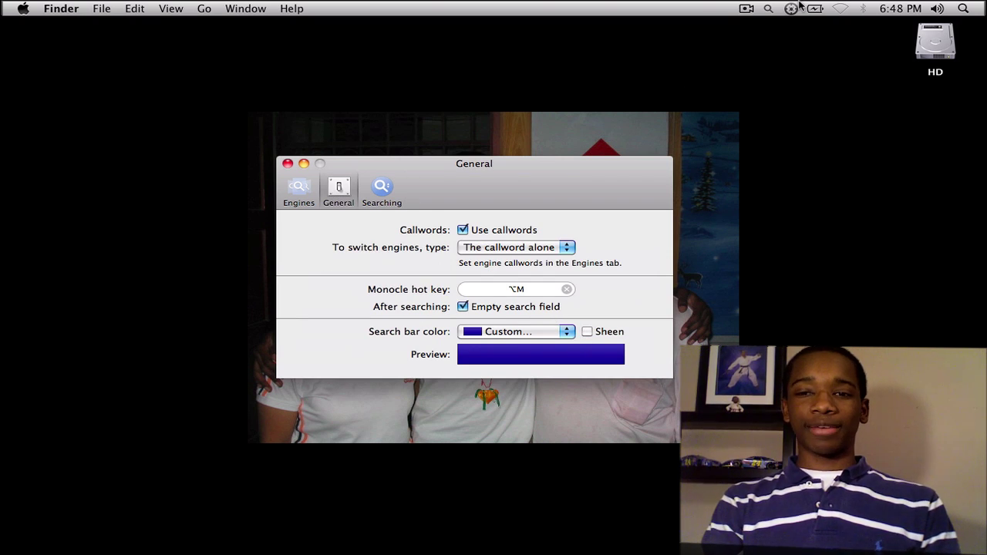
Preview the search bar as Leopard grey, then choose Custom… to open the Colors panel
left_click(773, 7)
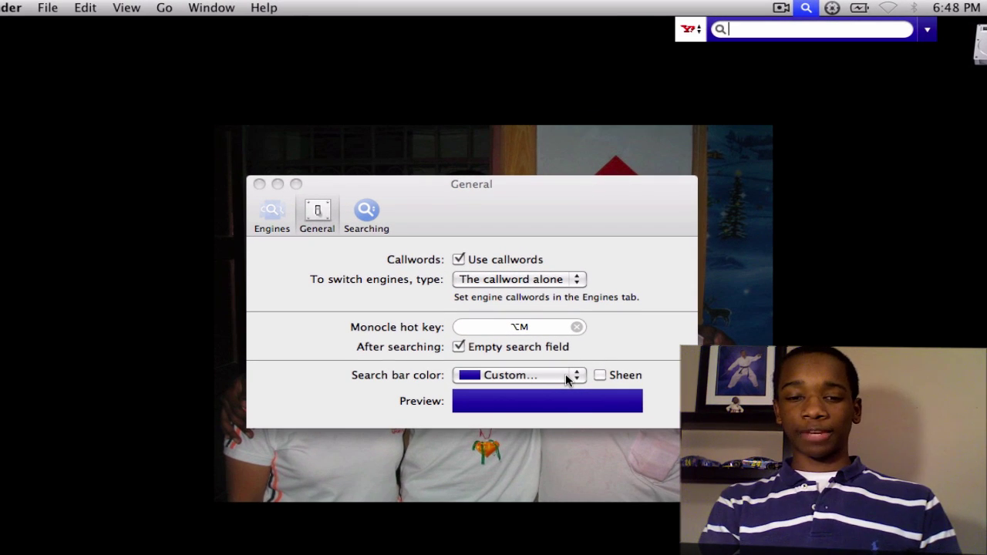
left_click(566, 376)
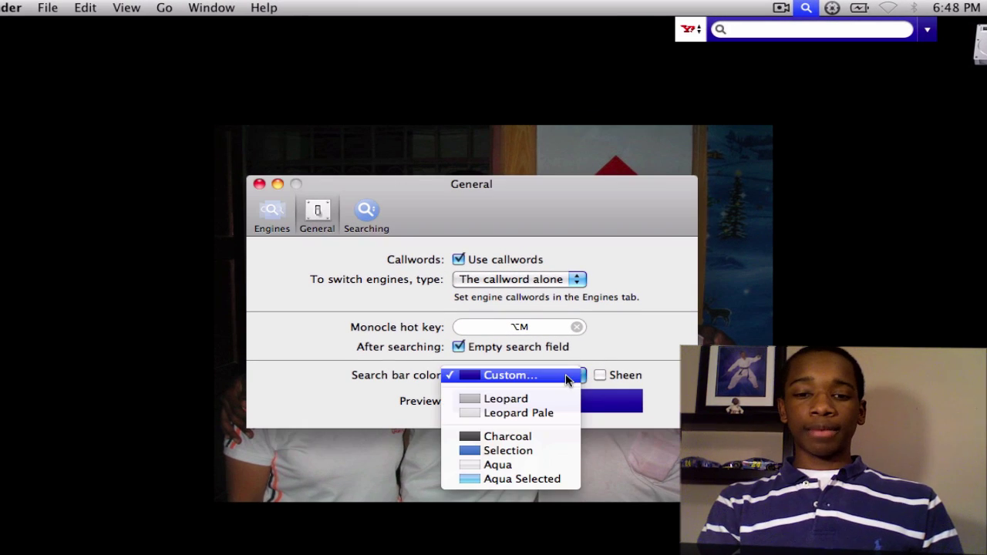
left_click(518, 398)
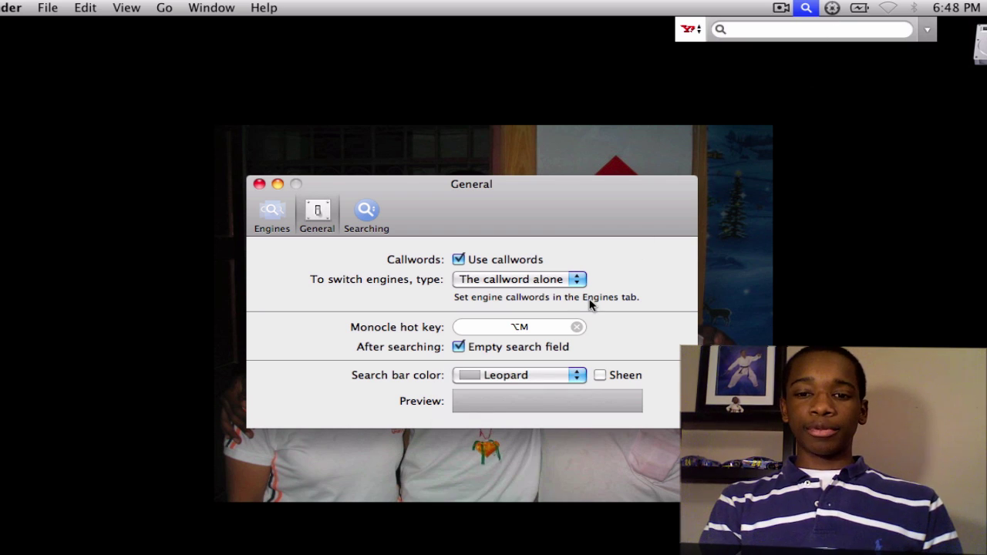
left_click(577, 372)
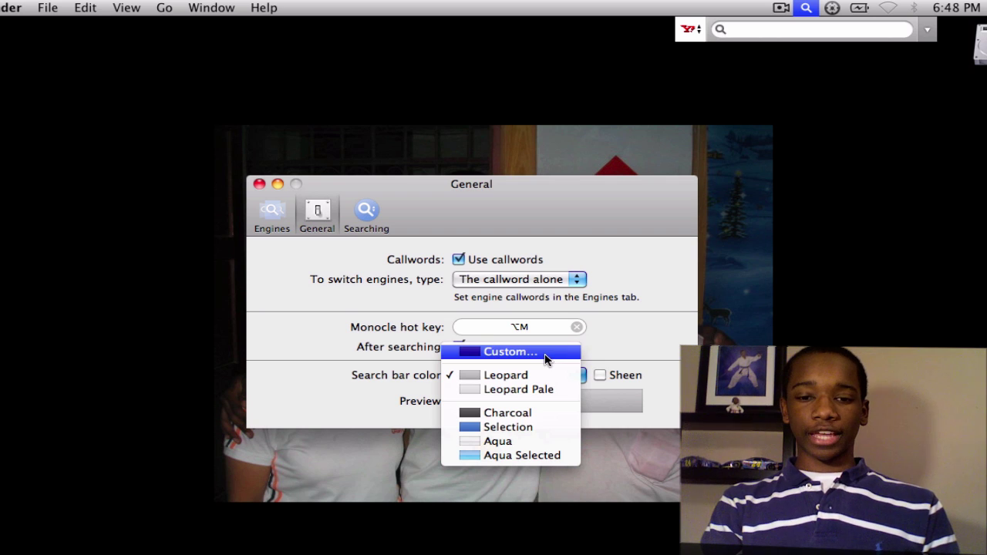
left_click(508, 351)
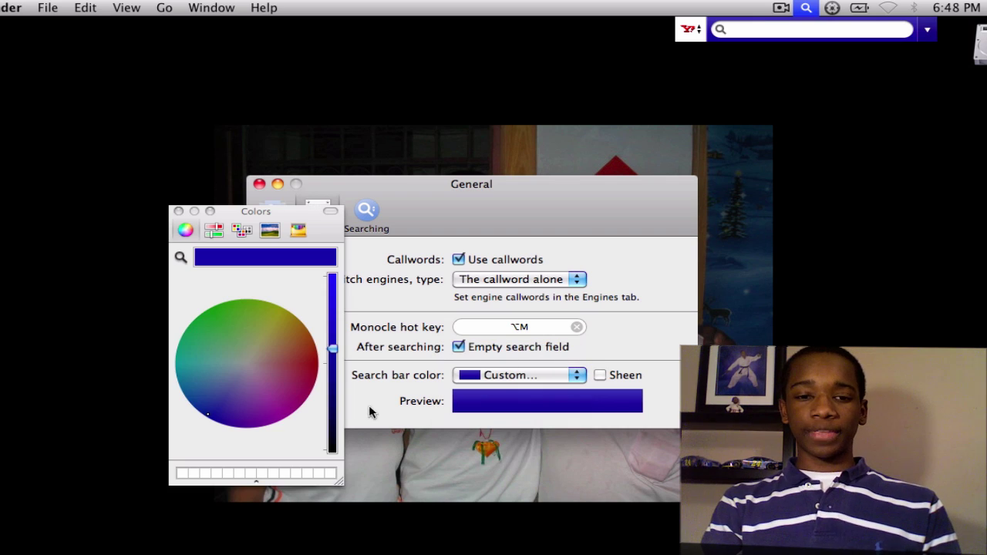
Make the search bar full-brightness red without sheen, close Colors, and show the Engines list
left_click(244, 370)
left_click(332, 277)
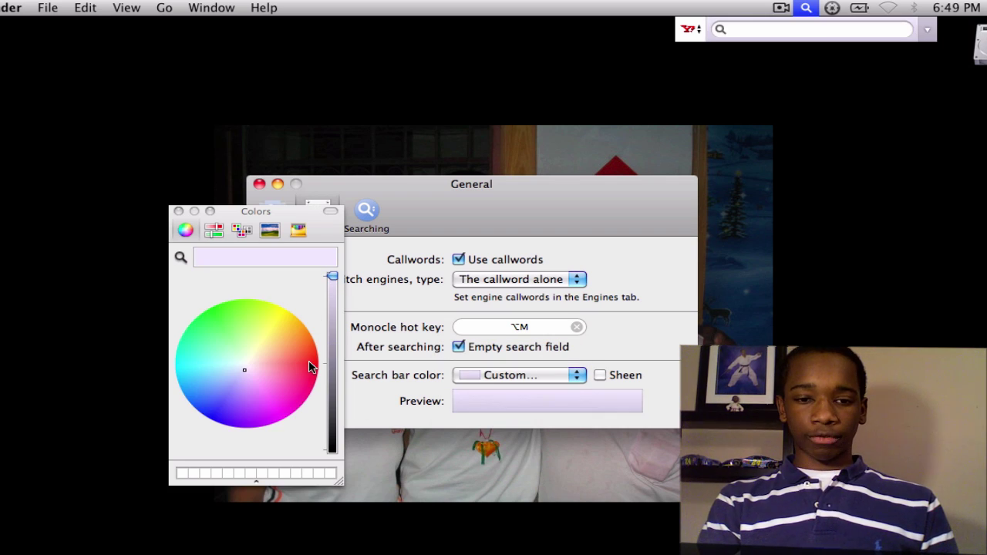
left_click(316, 364)
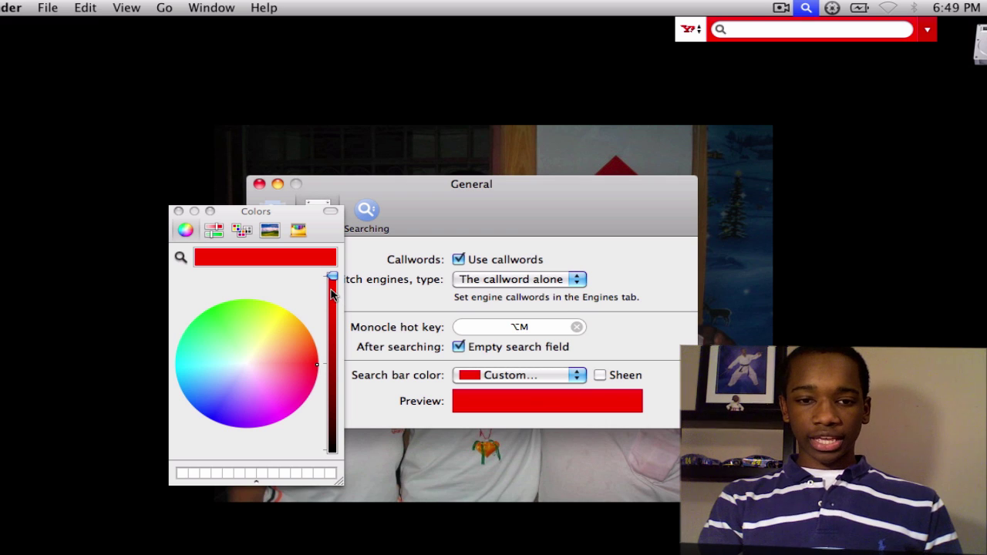
left_click_drag(332, 284, 352, 331)
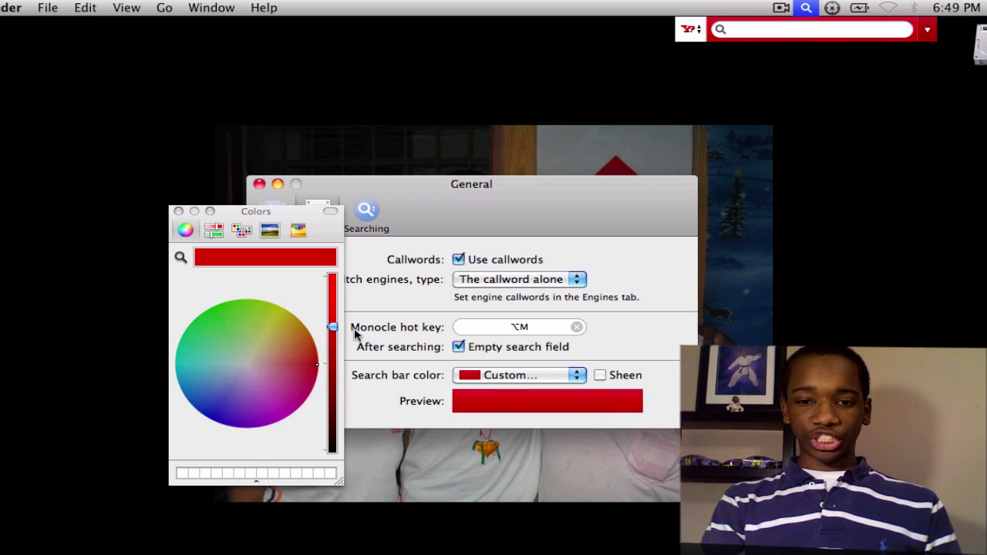
left_click(599, 376)
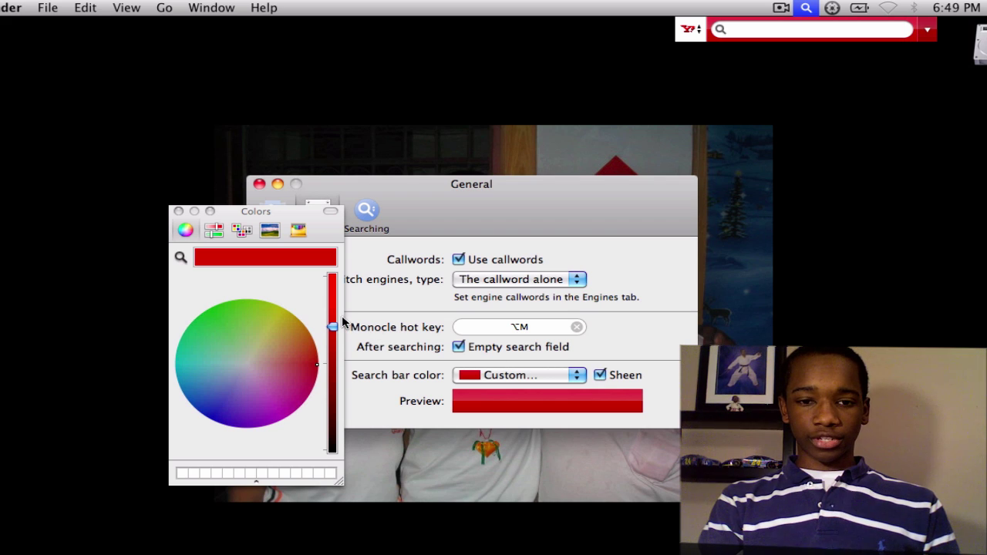
left_click_drag(335, 327, 333, 276)
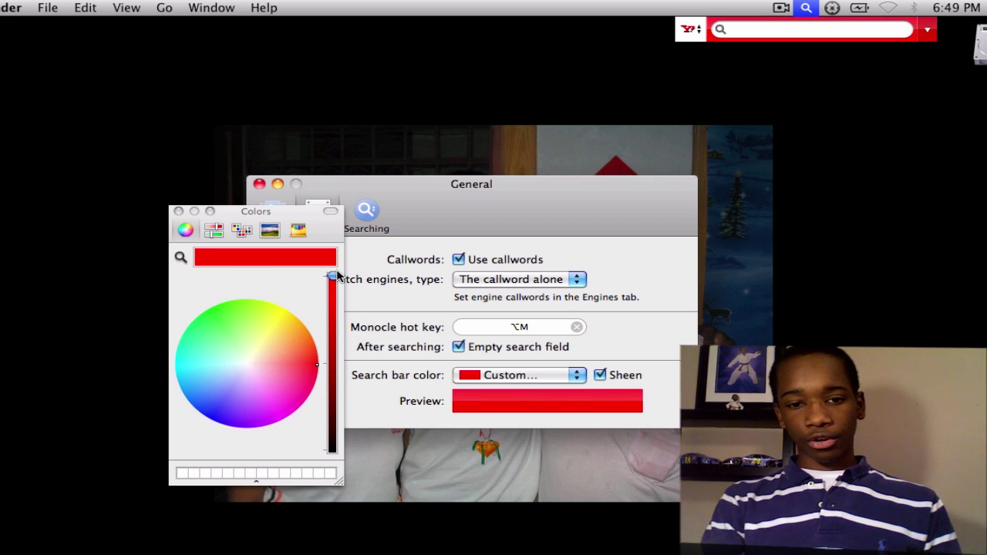
left_click(600, 375)
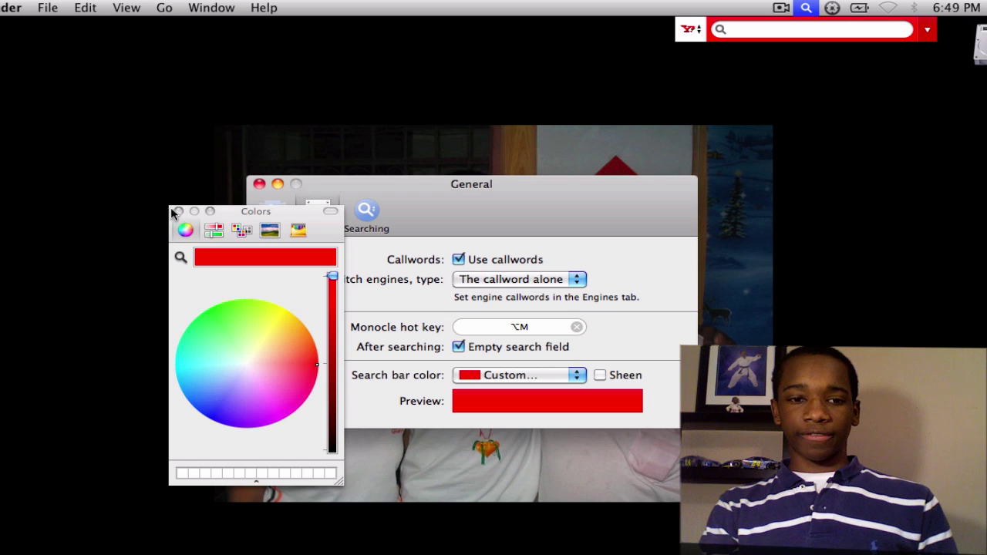
left_click(176, 210)
left_click(272, 216)
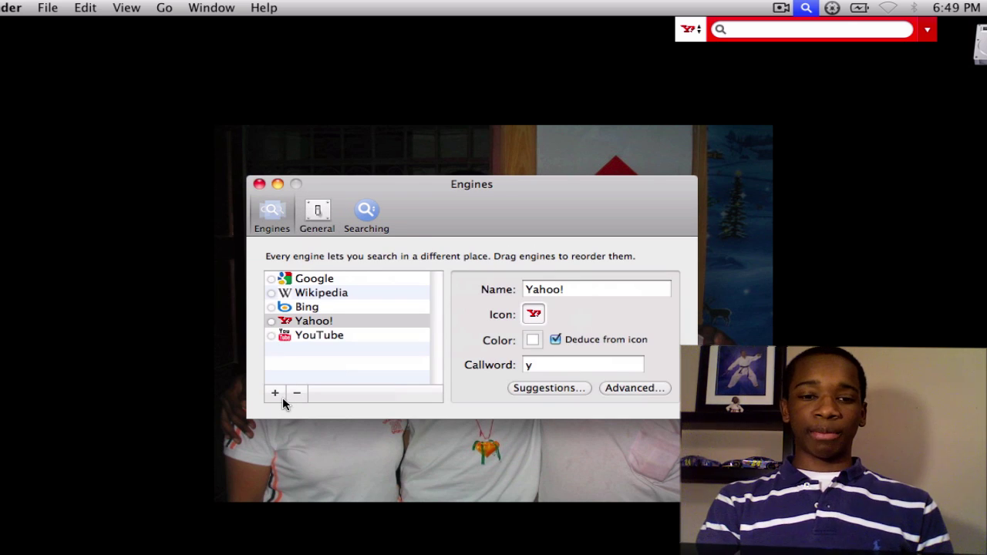
left_click(276, 394)
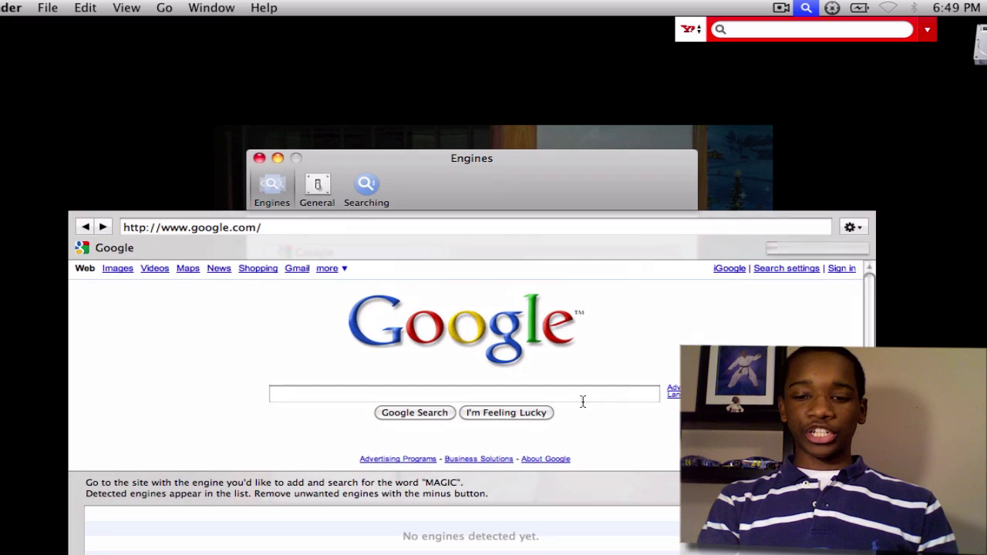
key("Escape")
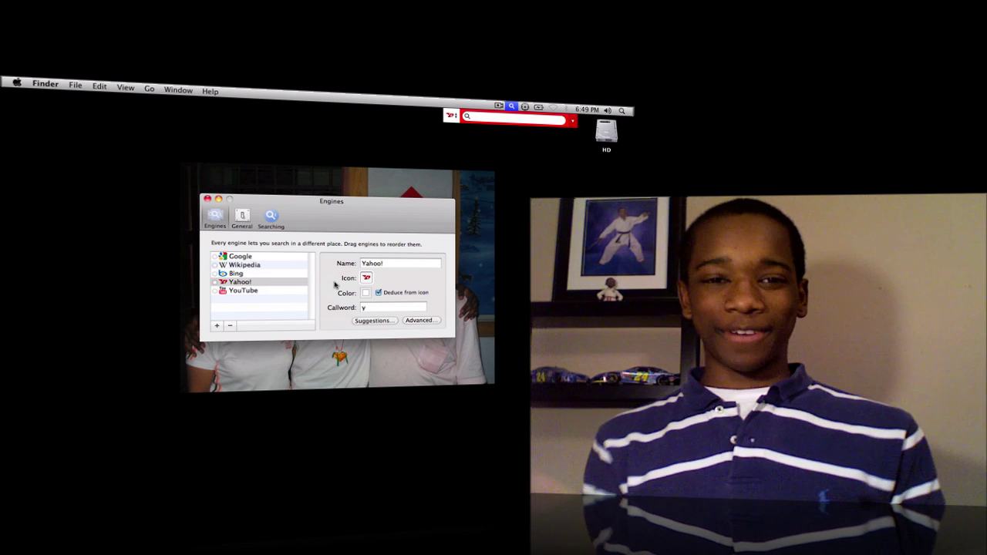
Close the preferences window, then pick an item from the red search bar's dropdown menu
left_click(206, 199)
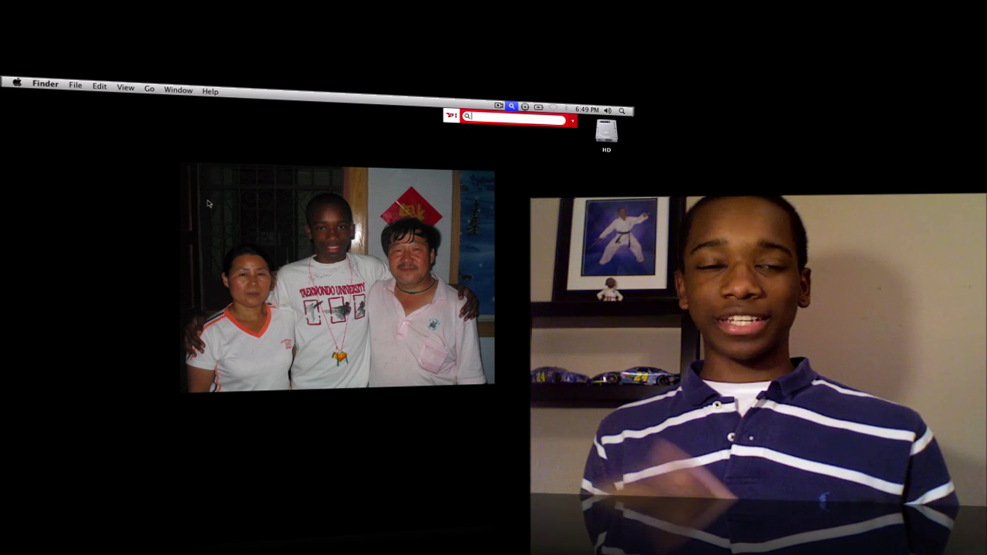
mouse_move(143, 455)
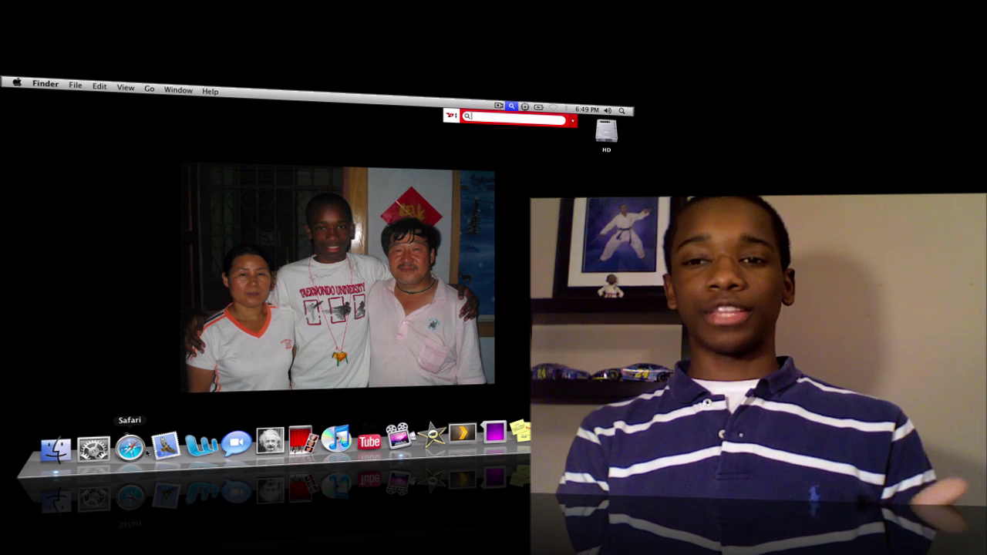
left_click(576, 124)
left_click(584, 133)
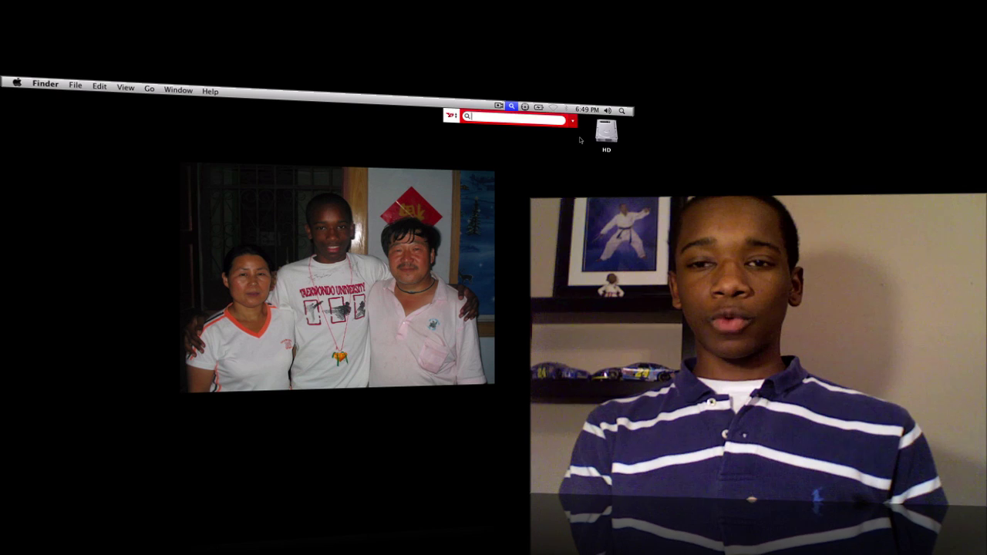